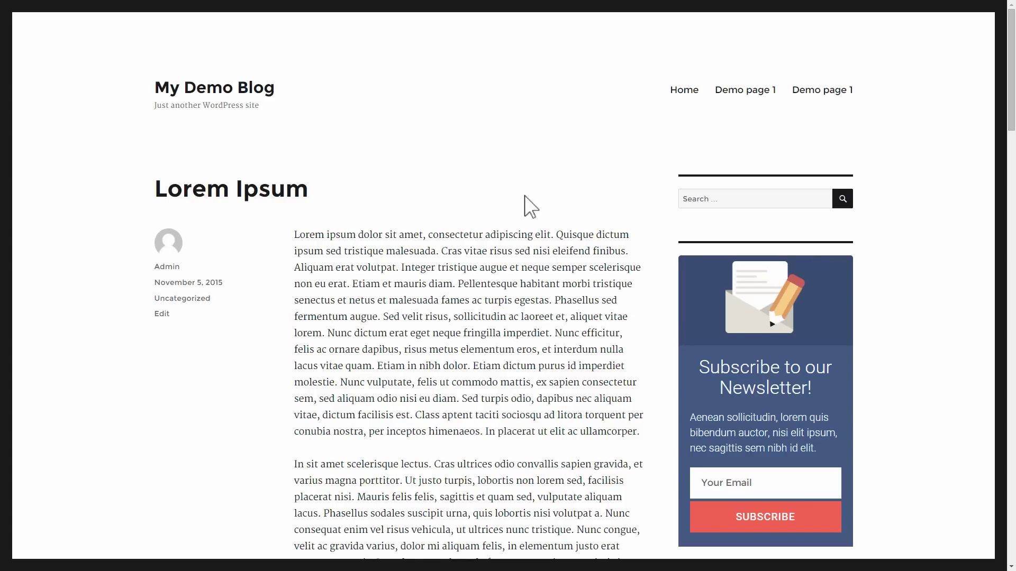
scroll(526, 195, "down", 2)
scroll(526, 195, "down", 2)
scroll(525, 196, "down", 2)
scroll(525, 196, "up", 2)
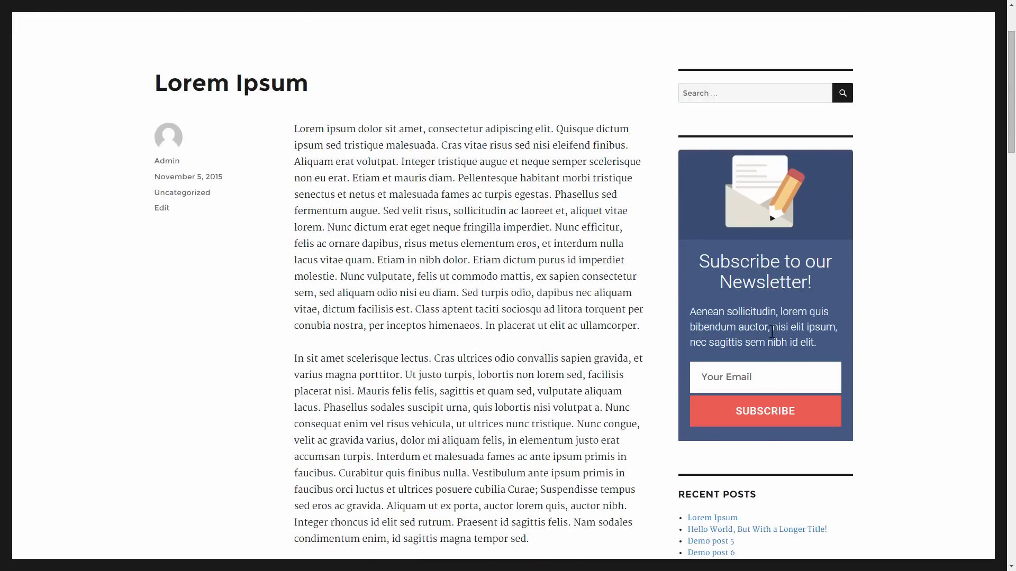
Add an Already Subscribed state to the sidebar opt-in form from the + Add state list.
left_click(750, 377)
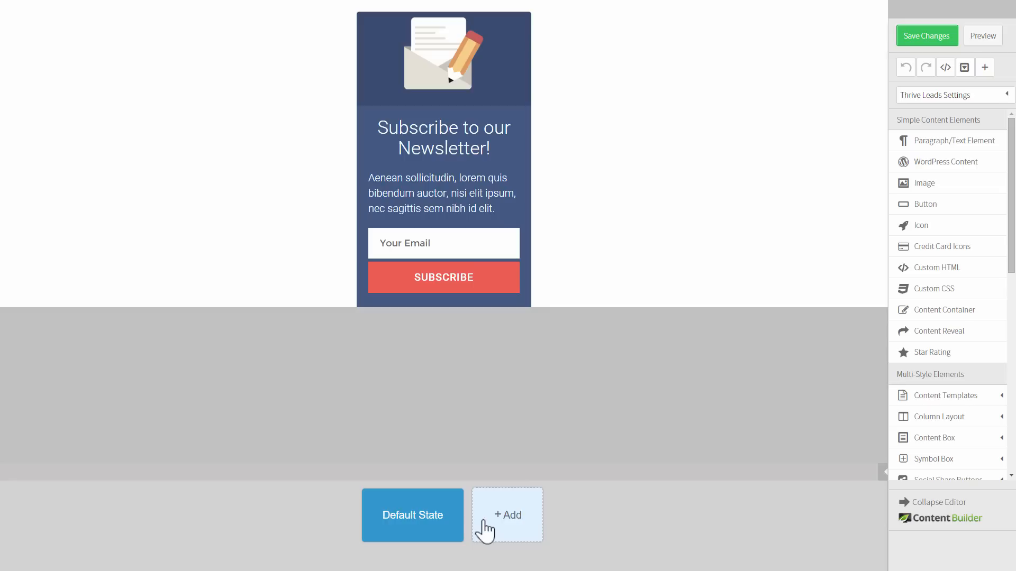
left_click(500, 515)
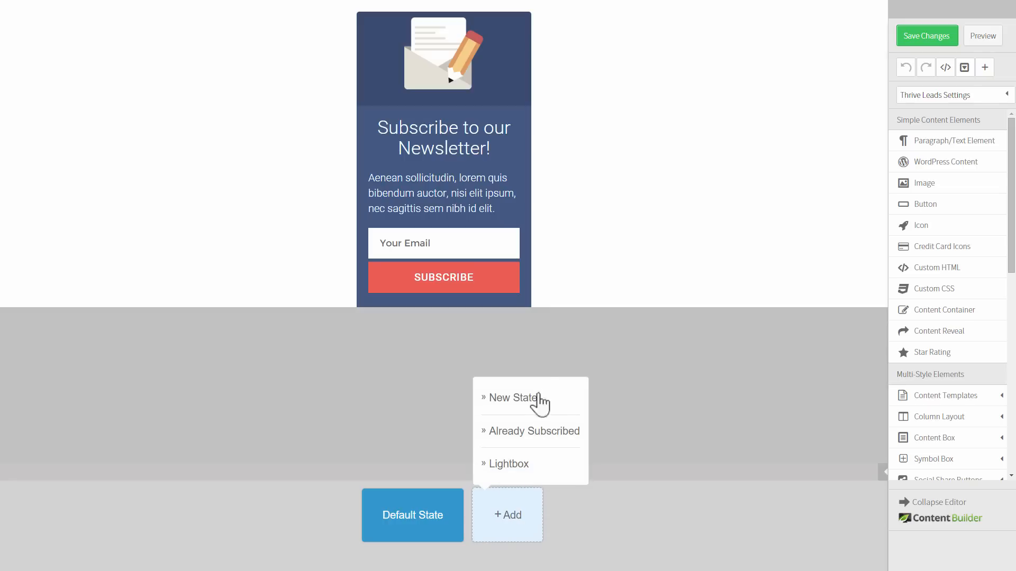
left_click(524, 431)
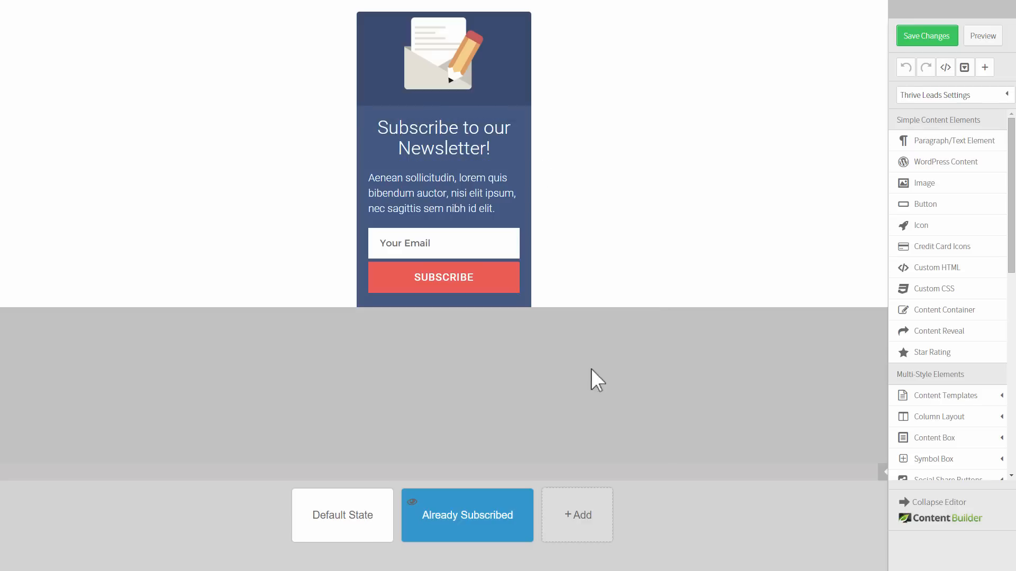
mouse_move(435, 441)
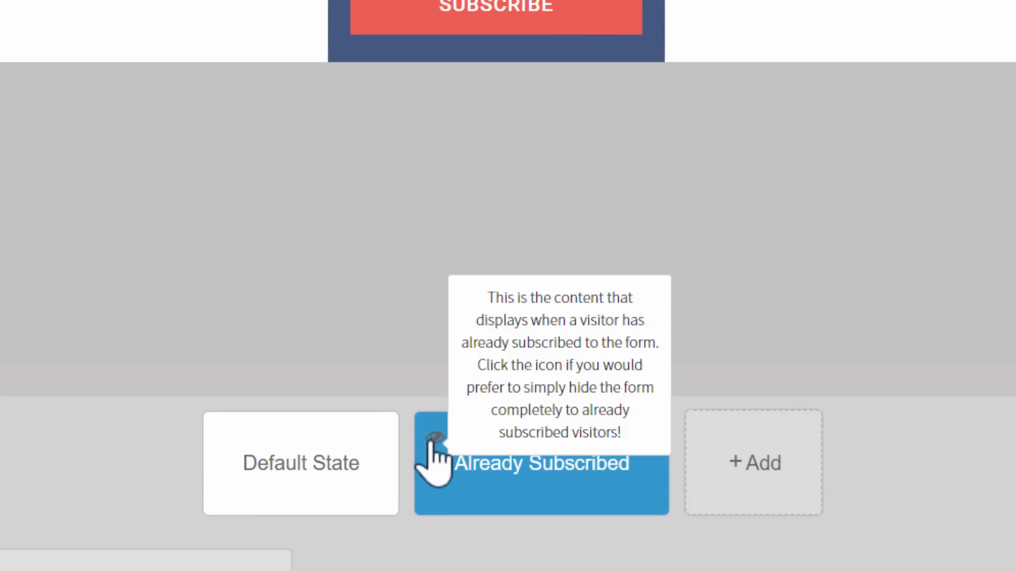
mouse_move(542, 464)
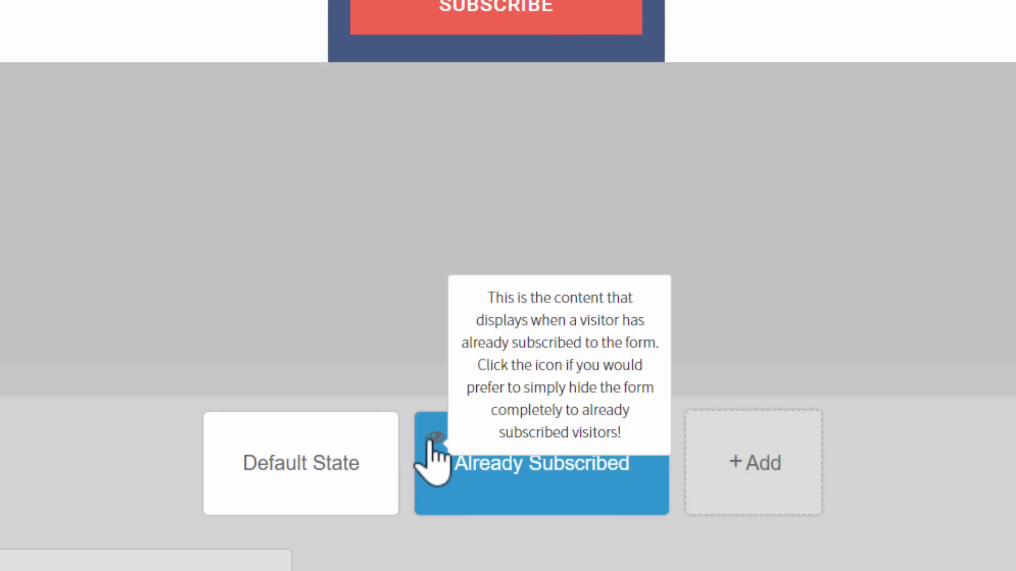
Toggle the eye icon off so the Already Subscribed state hides the whole form.
left_click(433, 438)
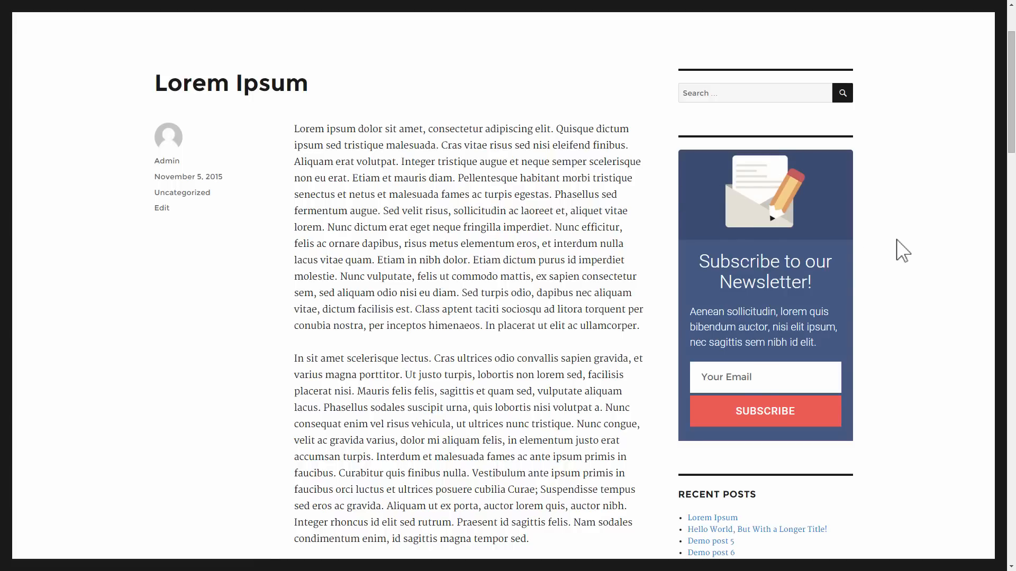
left_click(801, 373)
left_click(719, 374)
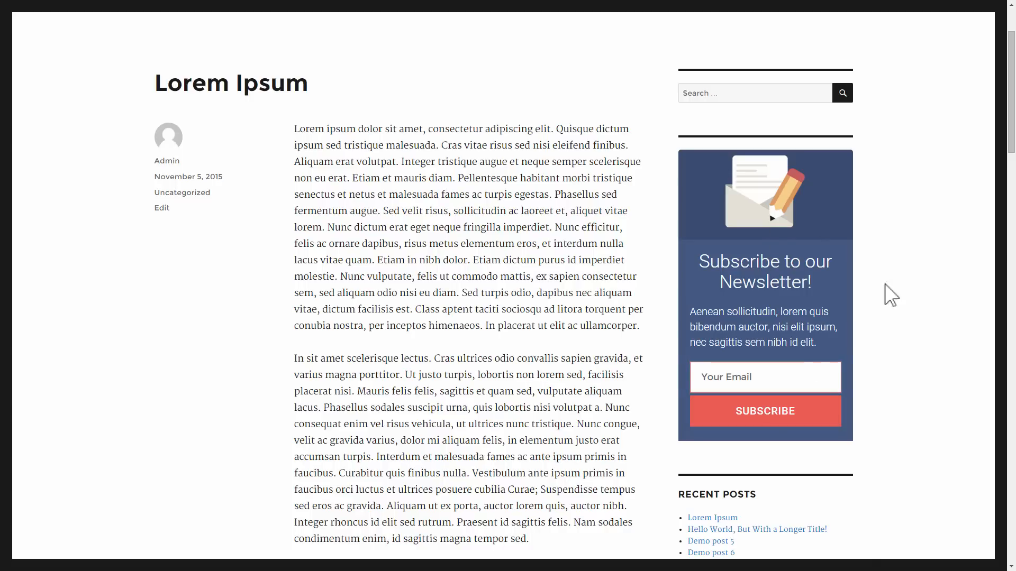